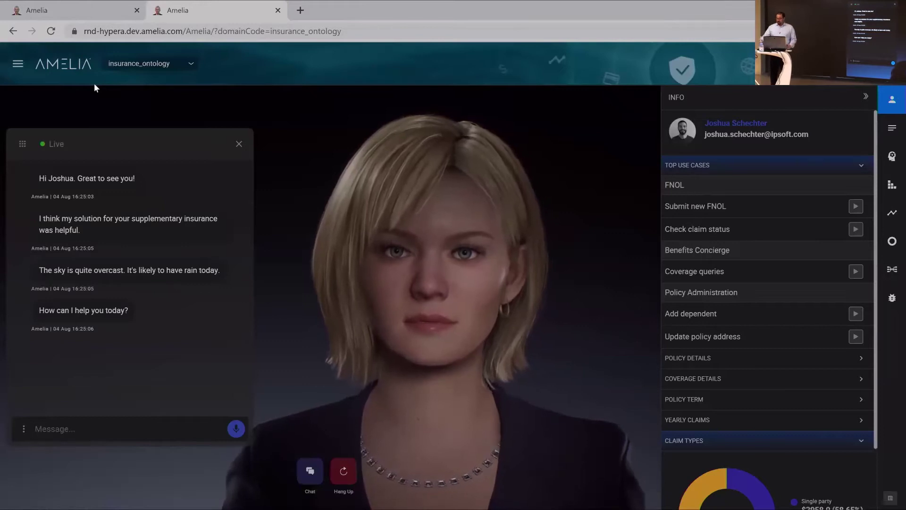
- In the login tab, reload the Amelia home address and sign in with the account password
{"action": "left_click", "coordinate": [37, 8]}
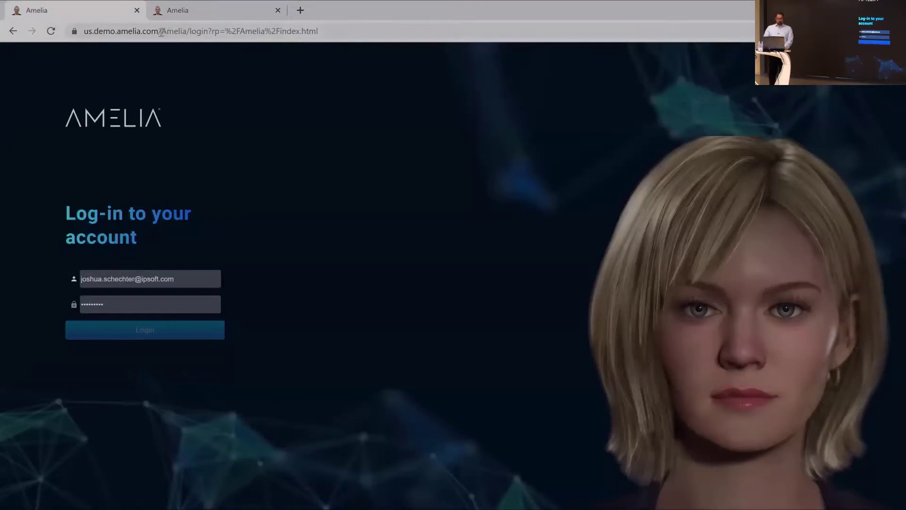
{"action": "left_click_drag", "start_coordinate": [189, 32], "coordinate": [345, 31]}
{"action": "key", "text": "BackSpace"}
{"action": "key", "text": "Return"}
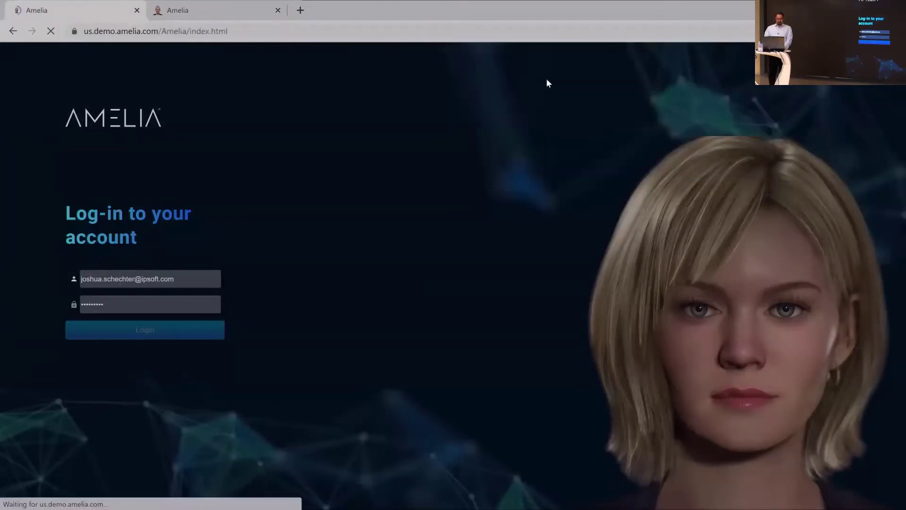
{"action": "left_click", "coordinate": [114, 300]}
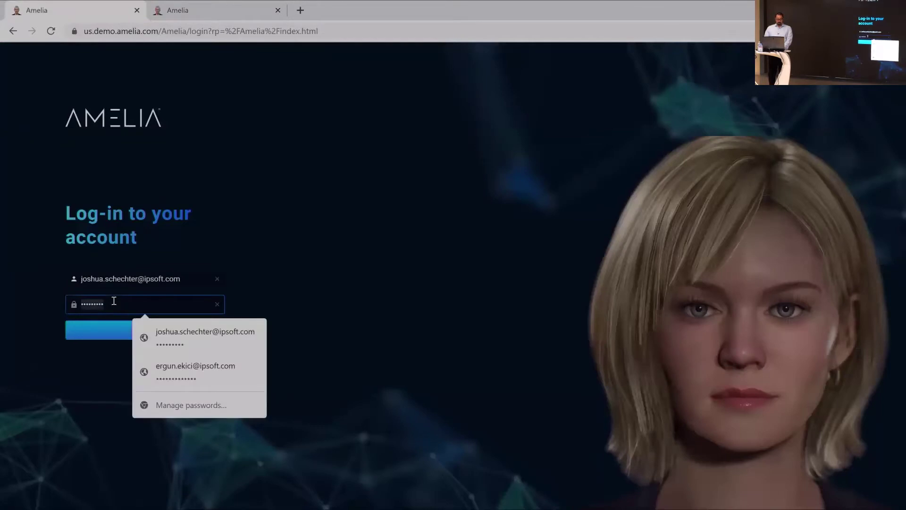
{"action": "key", "text": "ctrl+a"}
{"action": "type", "text": "•••••••••"}
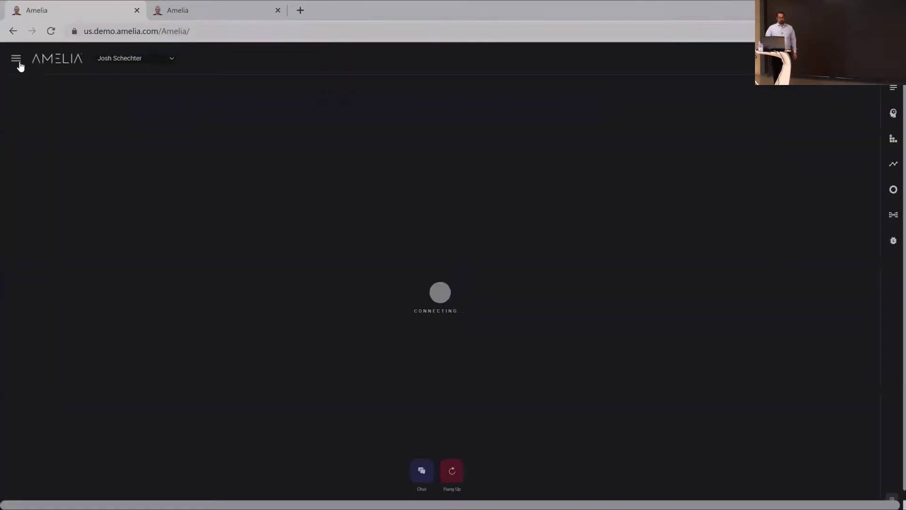
- Open the Digital Employee Builder from the main menu and create a new conversation flow
{"action": "left_click", "coordinate": [19, 62]}
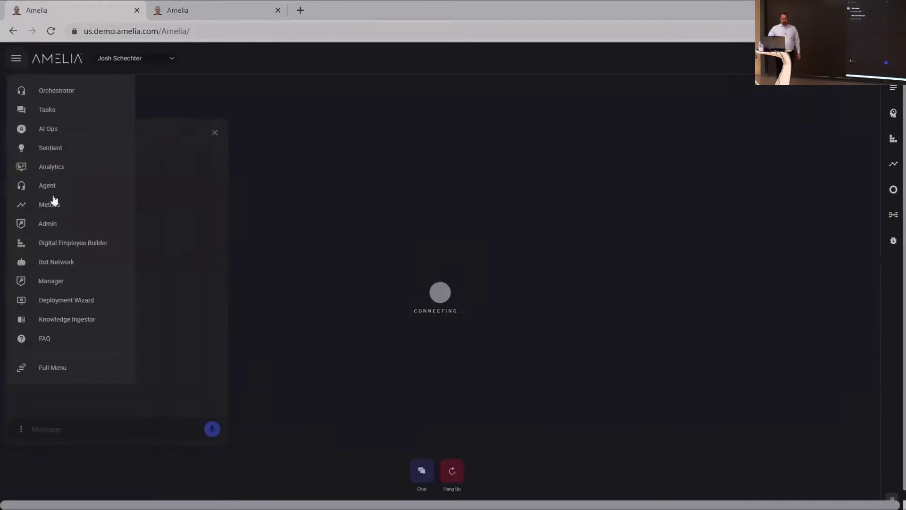
{"action": "left_click", "coordinate": [56, 243]}
{"action": "left_click", "coordinate": [87, 152]}
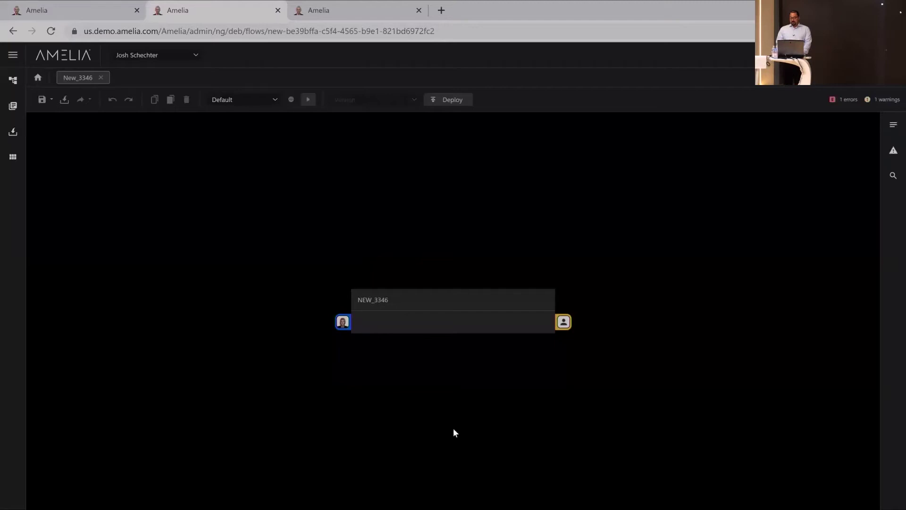
- Add the opening customer message 'I want to addt my son to my insurance policy'
{"action": "left_click", "coordinate": [454, 310]}
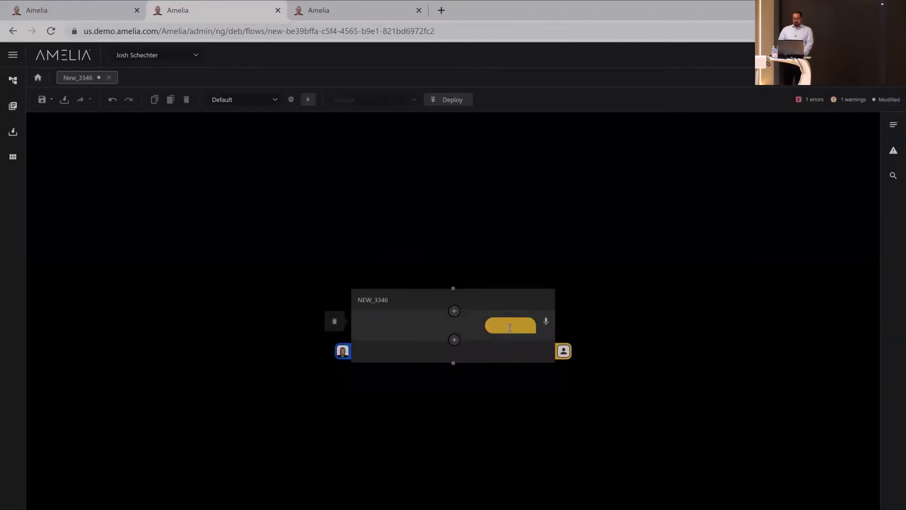
{"action": "type", "text": "I want to add"}
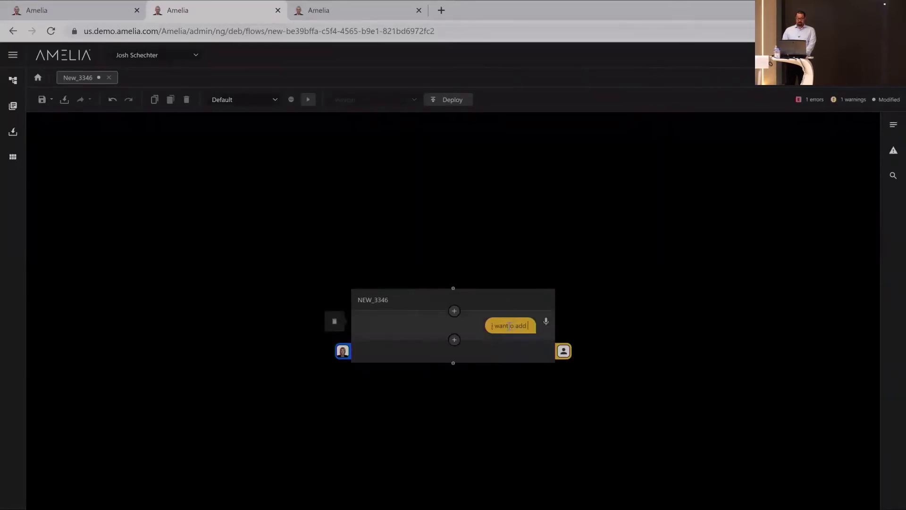
{"action": "type", "text": "t"}
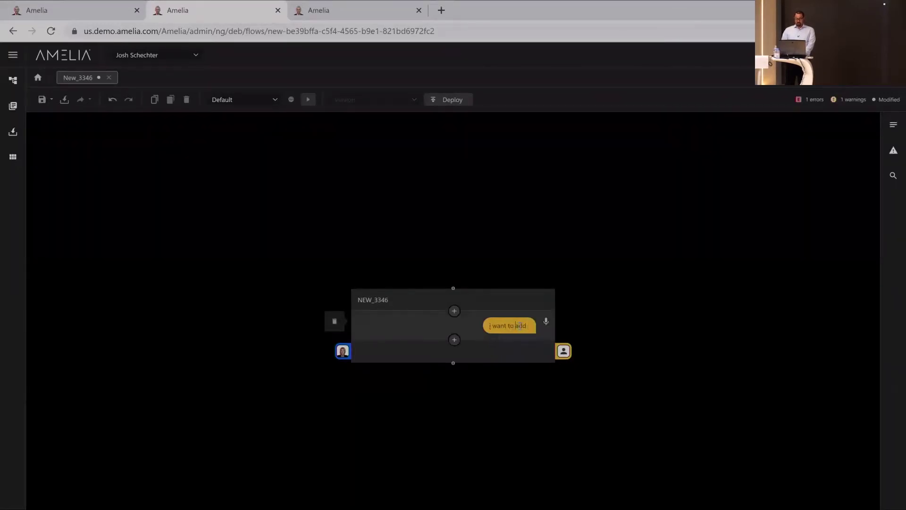
{"action": "type", "text": " my son"}
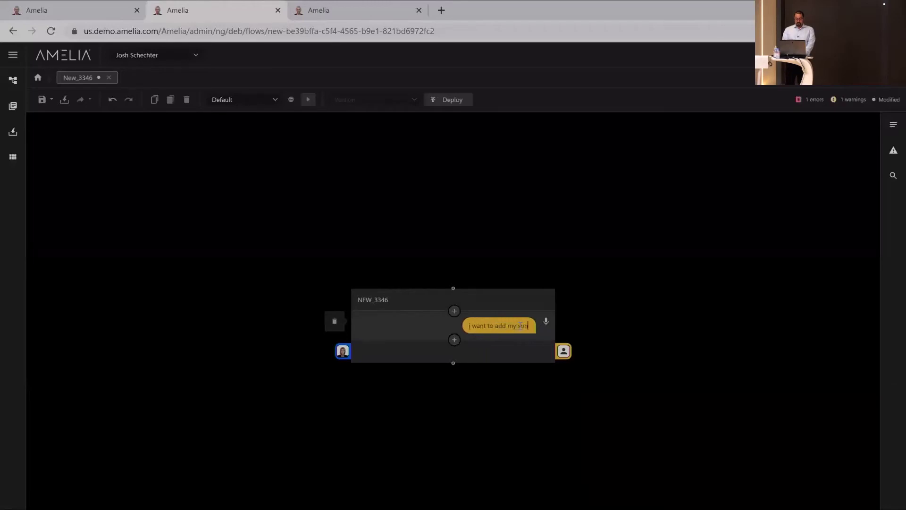
{"action": "type", "text": " to my ins"}
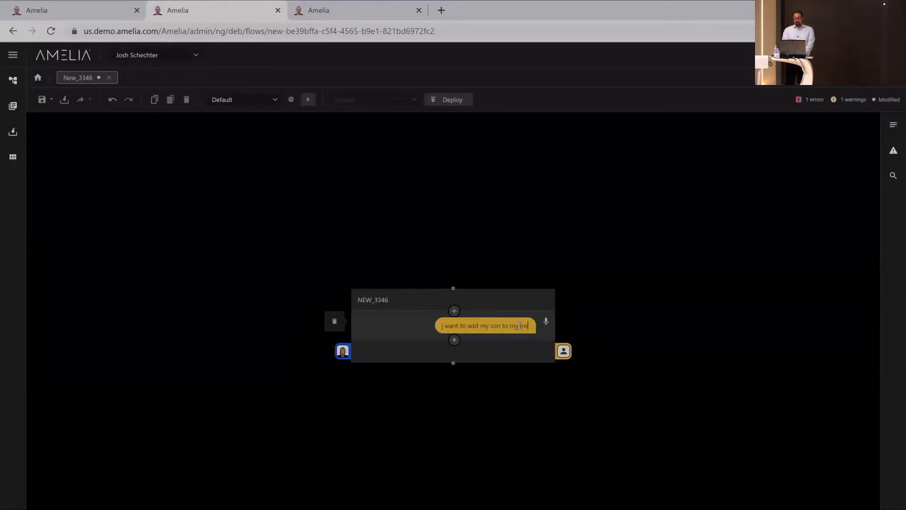
{"action": "type", "text": "urance policy"}
{"action": "key", "text": "Return"}
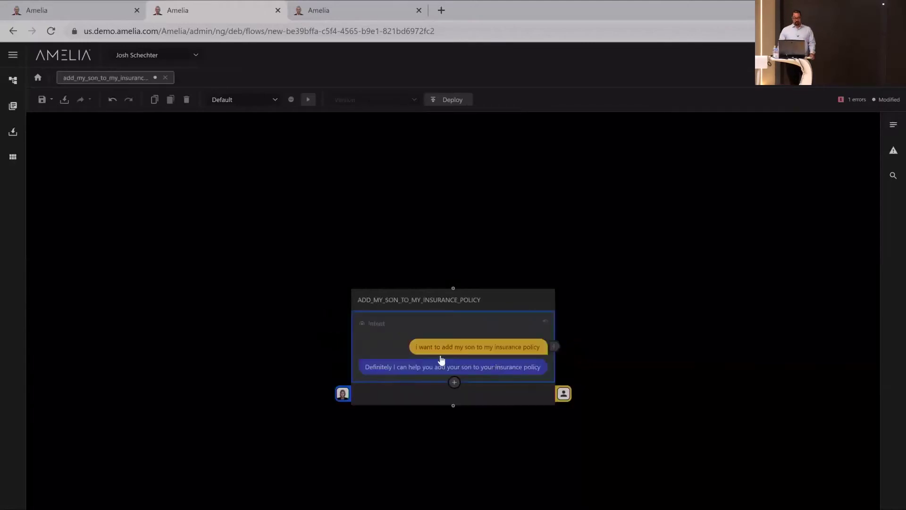
- Open the 'add my son to my insurance policy' intent's properties to review its example utterances
{"action": "left_click", "coordinate": [376, 348]}
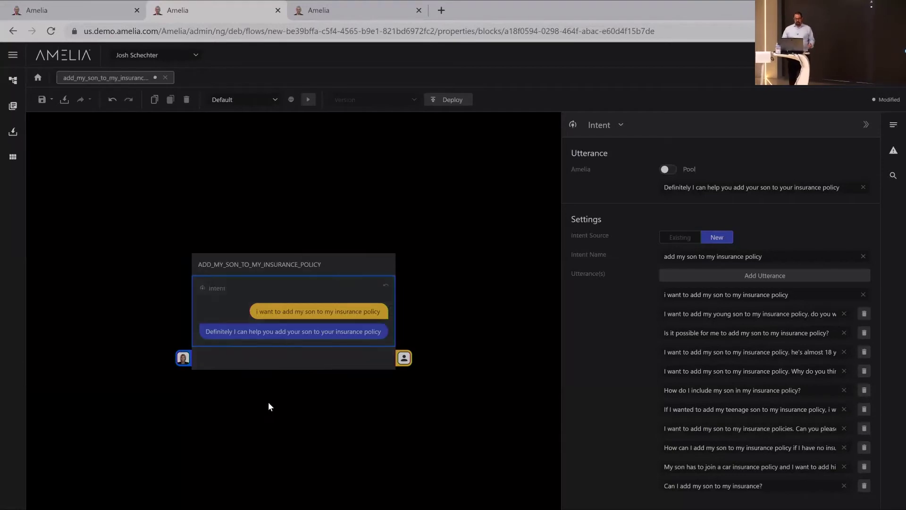
- Add Amelia's follow-up question 'What is your son's name?' after the intent
{"action": "left_click", "coordinate": [188, 359]}
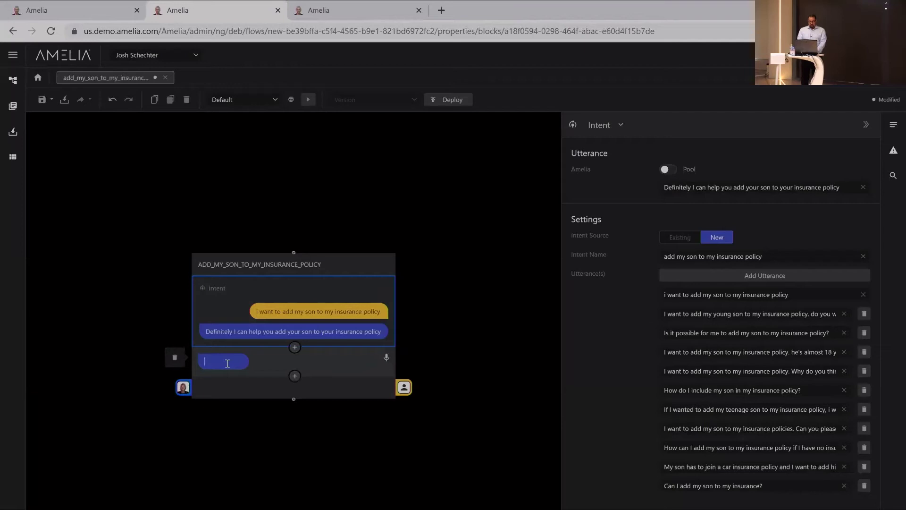
{"action": "type", "text": "Sure"}
{"action": "key", "text": "BackSpace"}
{"action": "key", "text": "BackSpace"}
{"action": "key", "text": "BackSpace"}
{"action": "key", "text": "BackSpace"}
{"action": "key", "text": "BackSpace"}
{"action": "type", "text": "What is your"}
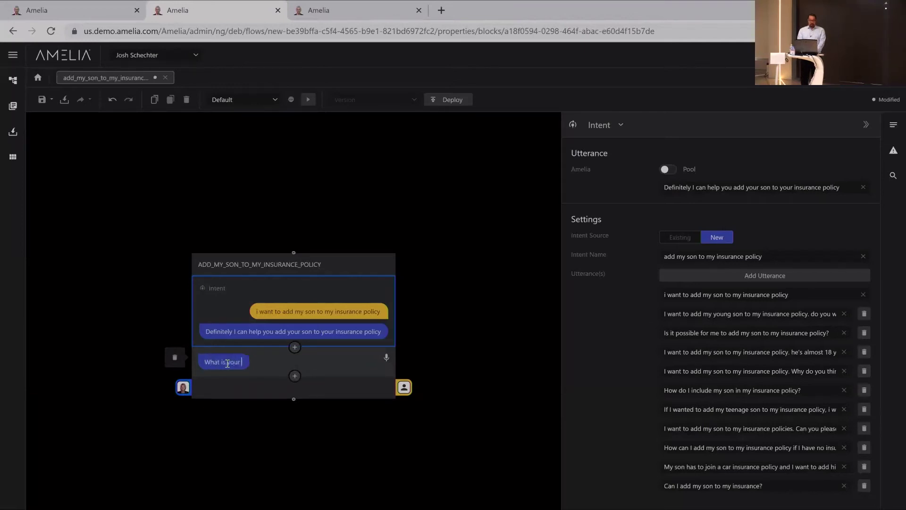
{"action": "type", "text": " son's name?"}
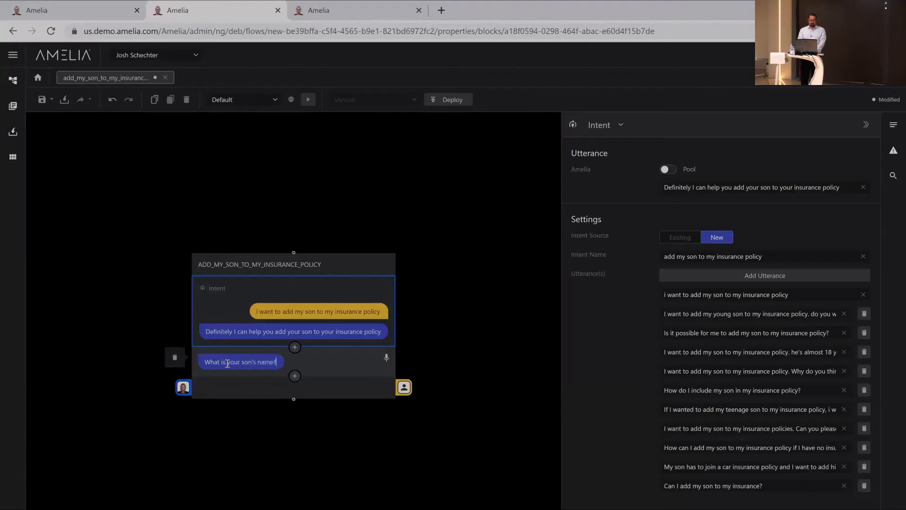
{"action": "key", "text": "Return"}
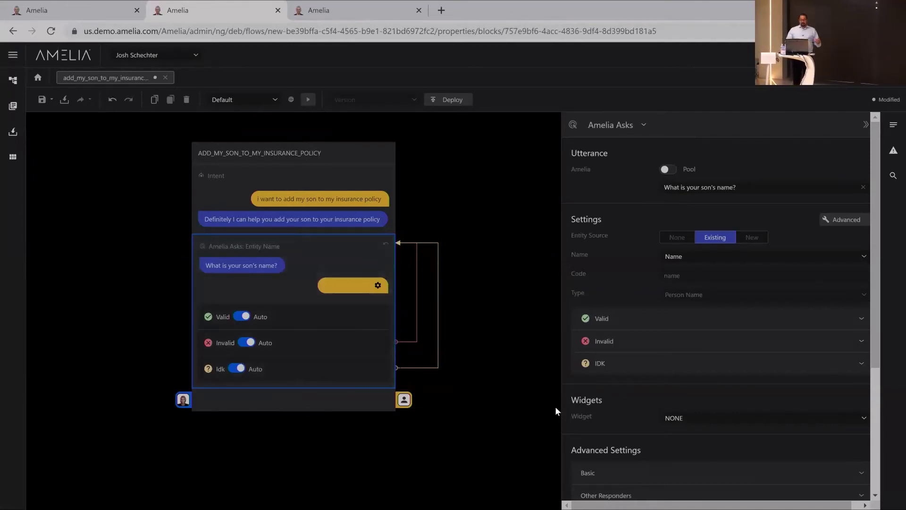
- Set the name question's first-pass Ask behavior to Confirm under Advanced Settings > Behavior
{"action": "scroll", "coordinate": [540, 410], "scroll_direction": "down", "scroll_amount": 3}
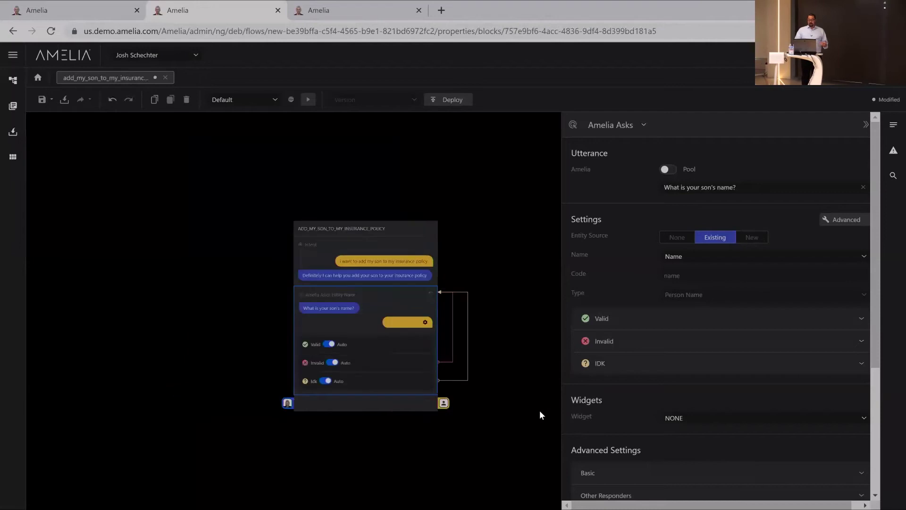
{"action": "scroll", "coordinate": [543, 411], "scroll_direction": "up", "scroll_amount": 3}
{"action": "scroll", "coordinate": [730, 417], "scroll_direction": "down", "scroll_amount": 4}
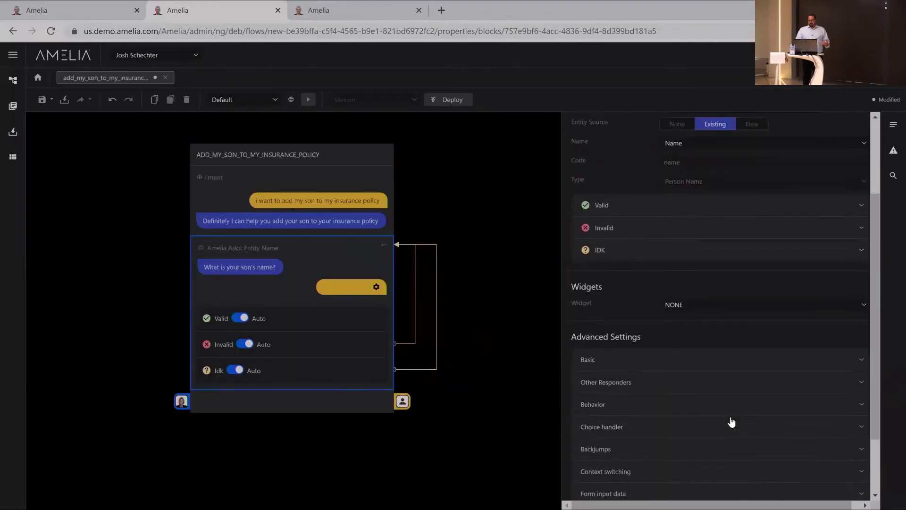
{"action": "left_click", "coordinate": [675, 332]}
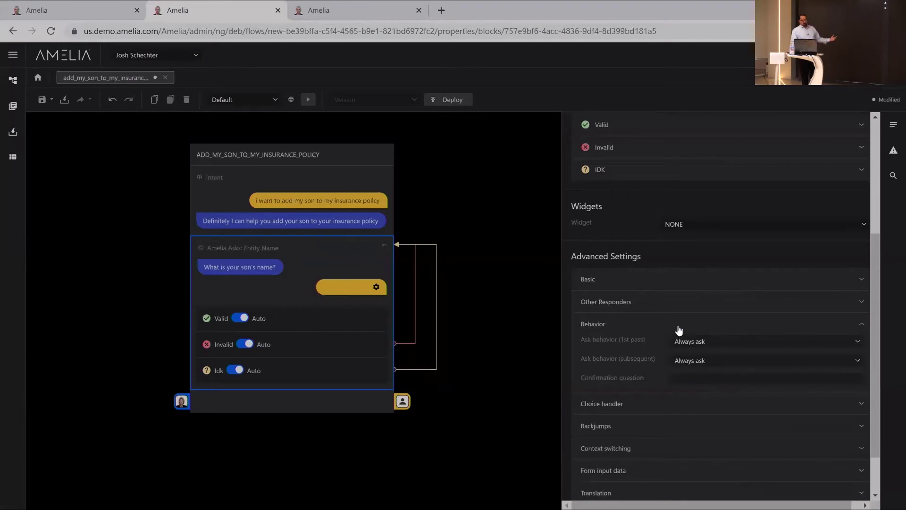
{"action": "left_click", "coordinate": [714, 342]}
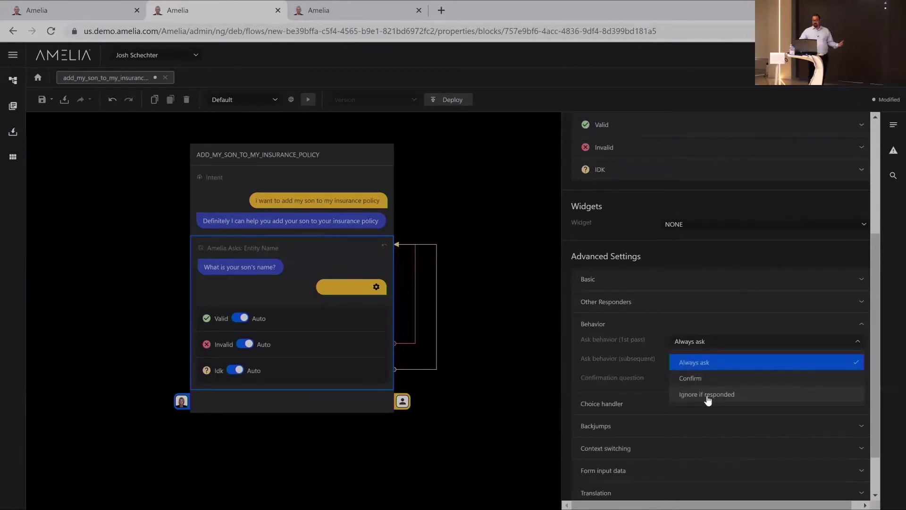
{"action": "left_click", "coordinate": [703, 380]}
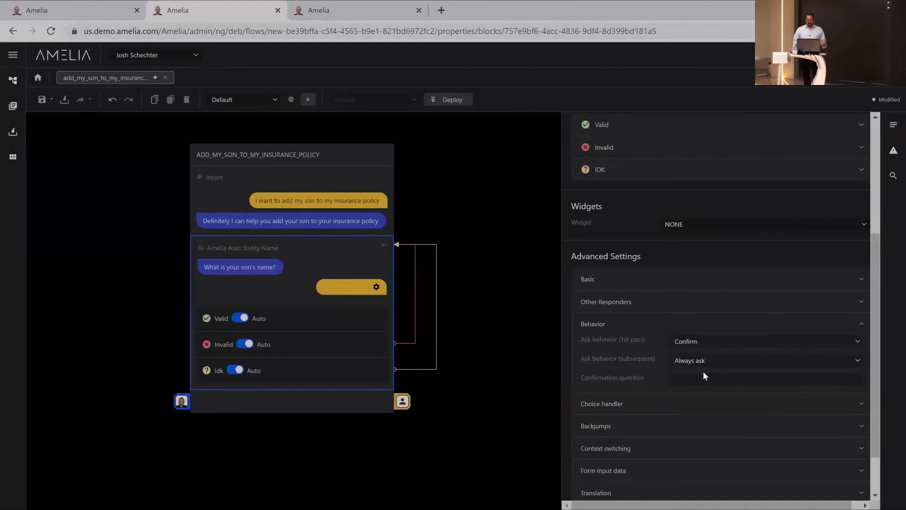
- Add the closing reply 'Got it. I will add your son, ${entities.name} to your policy.'
{"action": "left_click", "coordinate": [186, 402]}
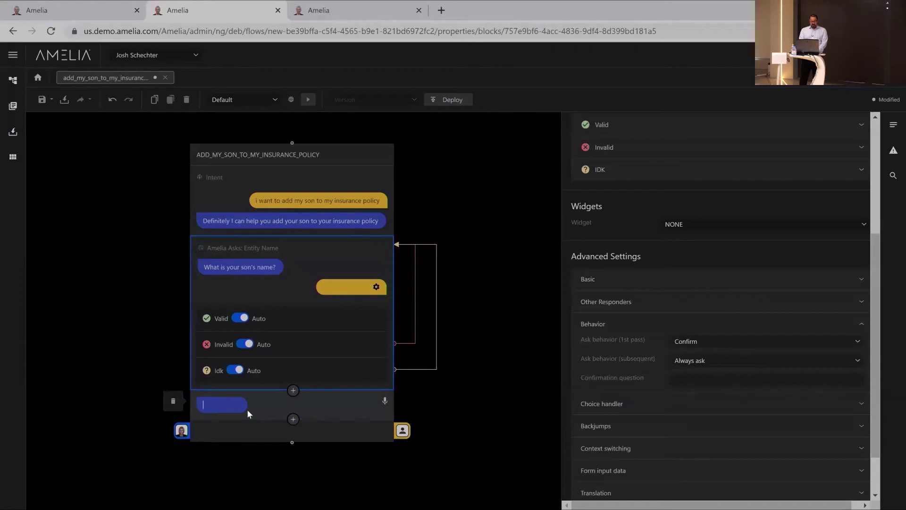
{"action": "type", "text": "Got it.  I will add your son, $"}
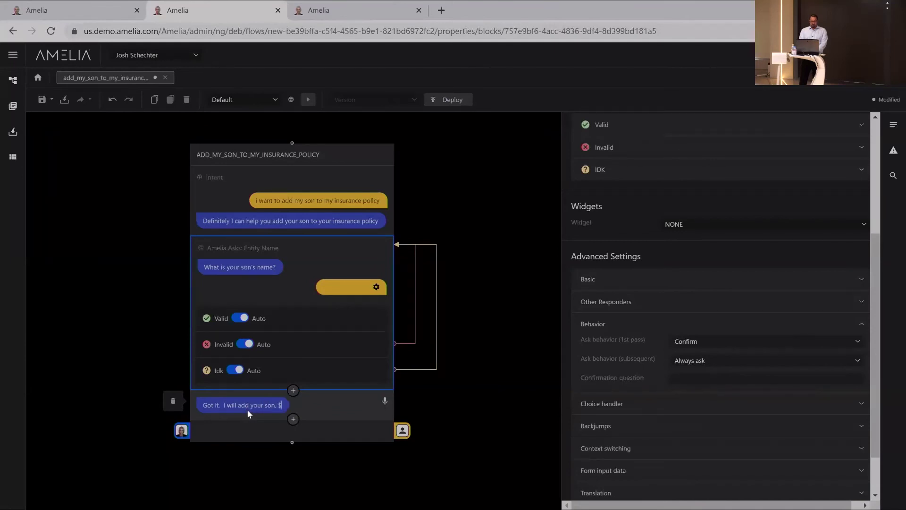
{"action": "type", "text": "{"}
{"action": "left_click", "coordinate": [231, 429]}
{"action": "type", "text": "} to "}
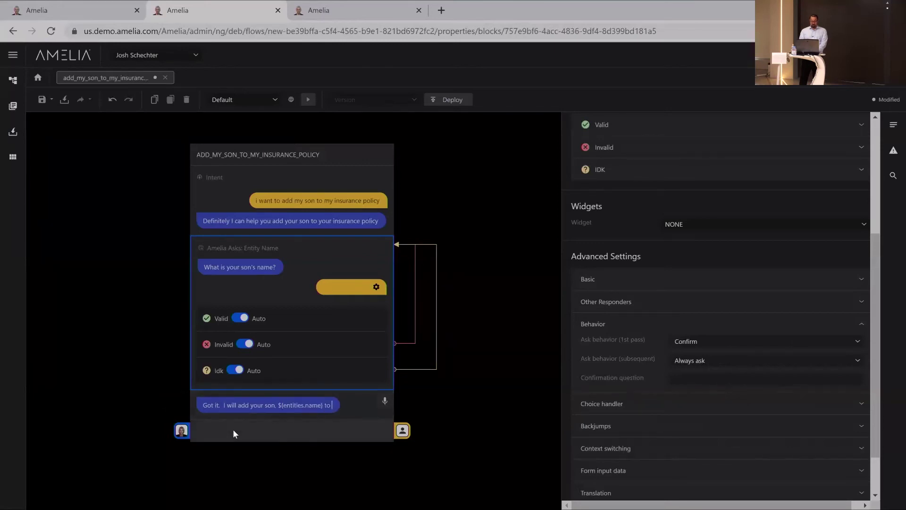
{"action": "type", "text": "your policy."}
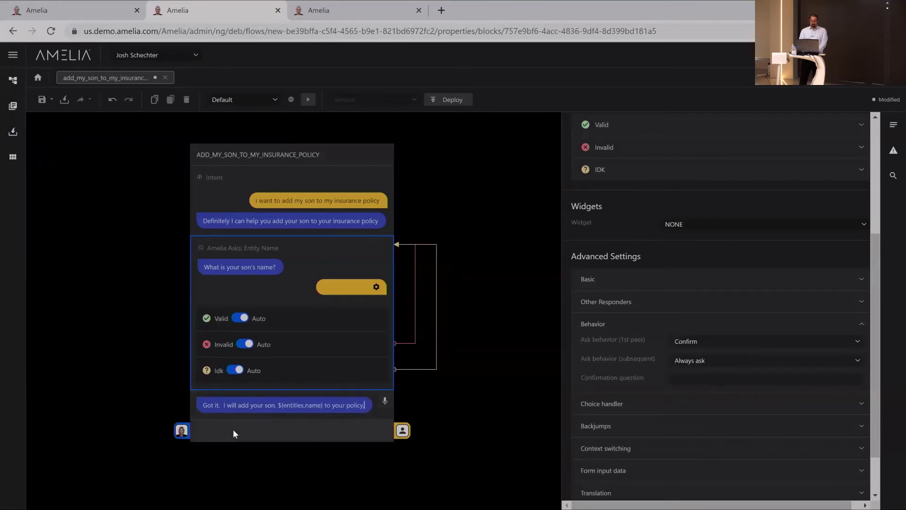
{"action": "key", "text": "Return"}
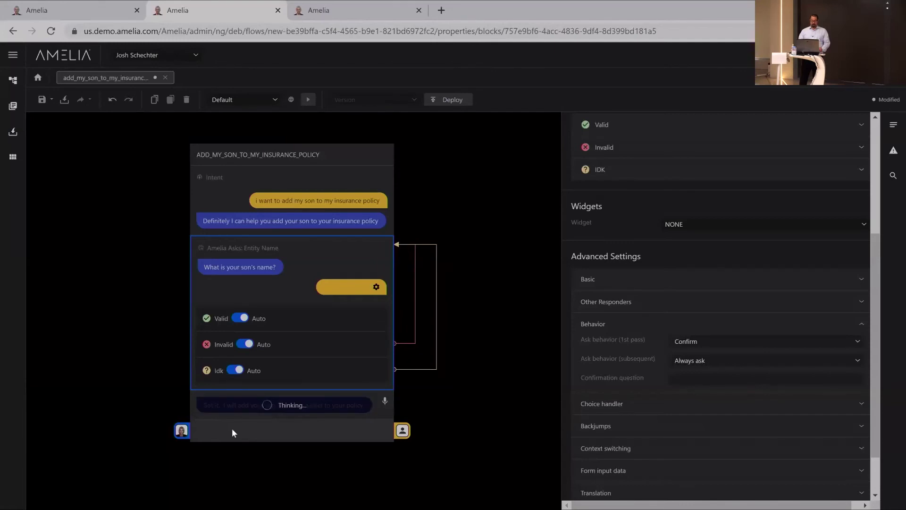
- Save the flow as version 1.0, attempt a preview, and dismiss the validation error
{"action": "left_click", "coordinate": [36, 99]}
{"action": "left_click", "coordinate": [307, 100]}
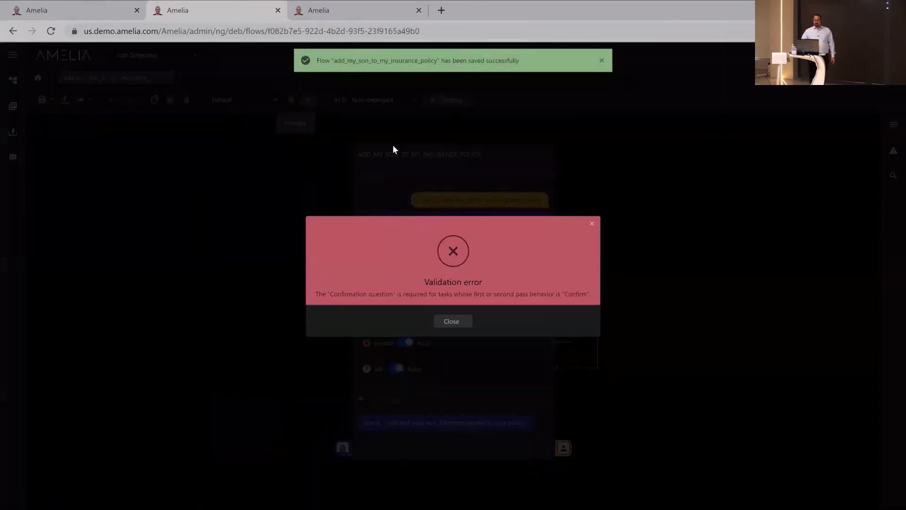
{"action": "left_click", "coordinate": [451, 322]}
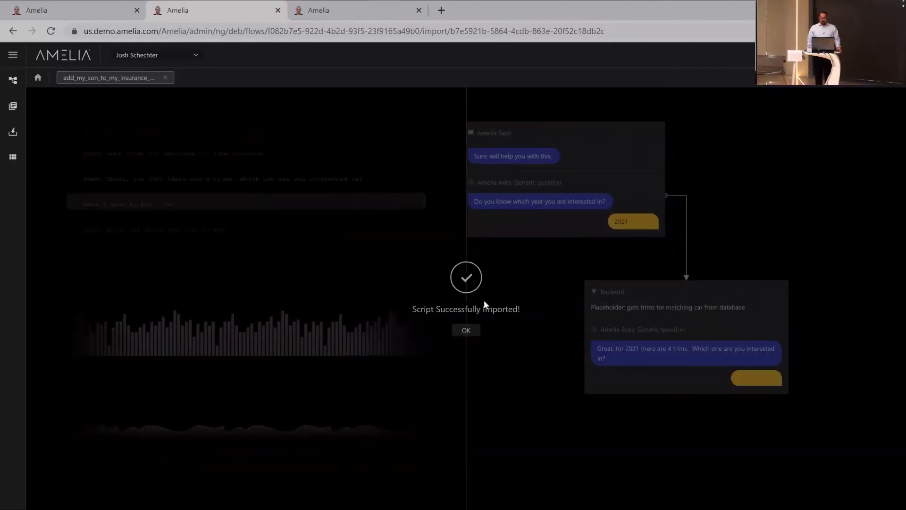
- Acknowledge the successful script import to view the generated buy_a_car flow
{"action": "left_click", "coordinate": [465, 331]}
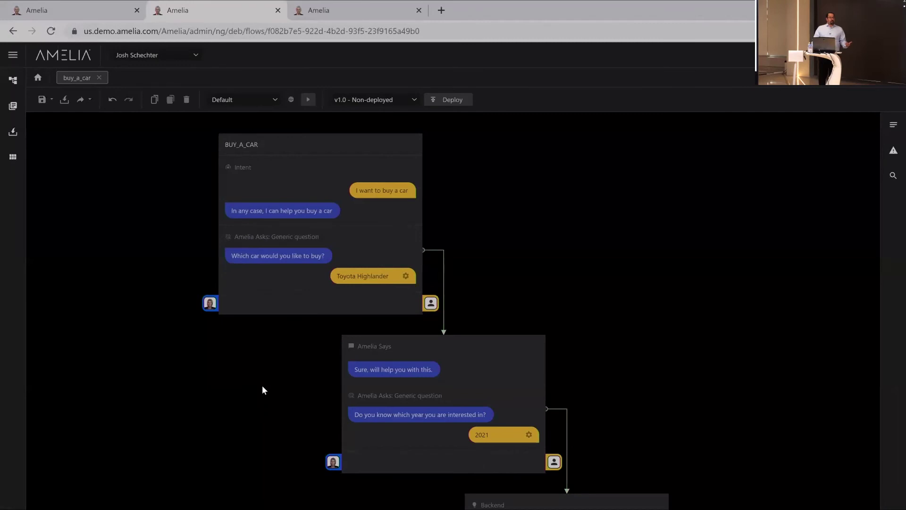
- Create a new bulk import uploading all 13 transcript files from Downloads > Files_for_import
{"action": "left_click", "coordinate": [13, 132]}
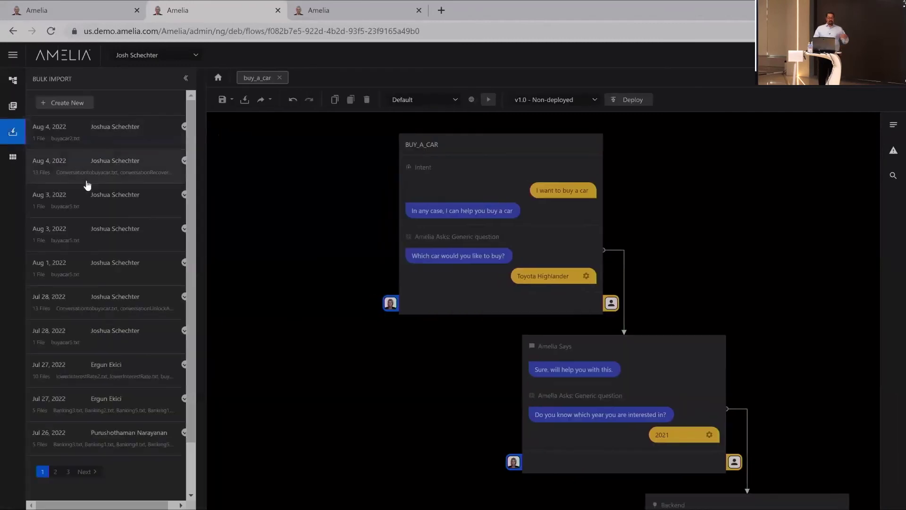
{"action": "left_click", "coordinate": [84, 110]}
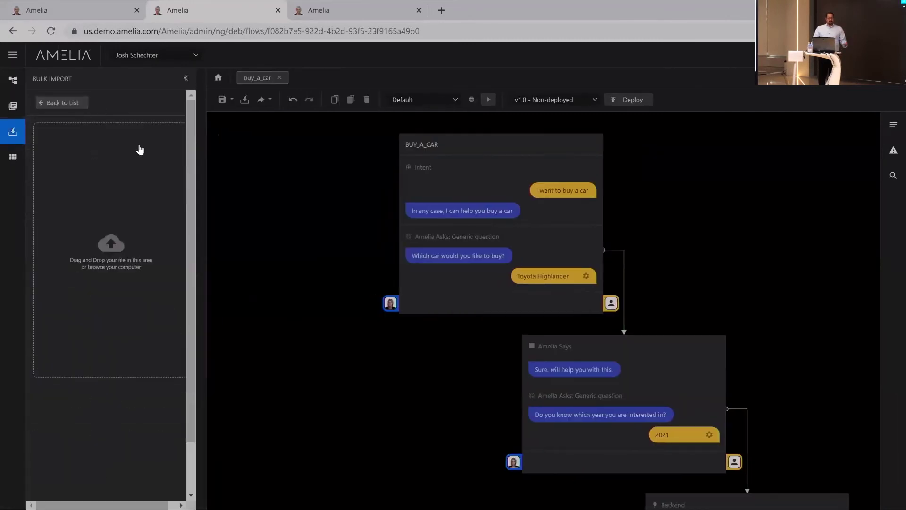
{"action": "left_click", "coordinate": [134, 240]}
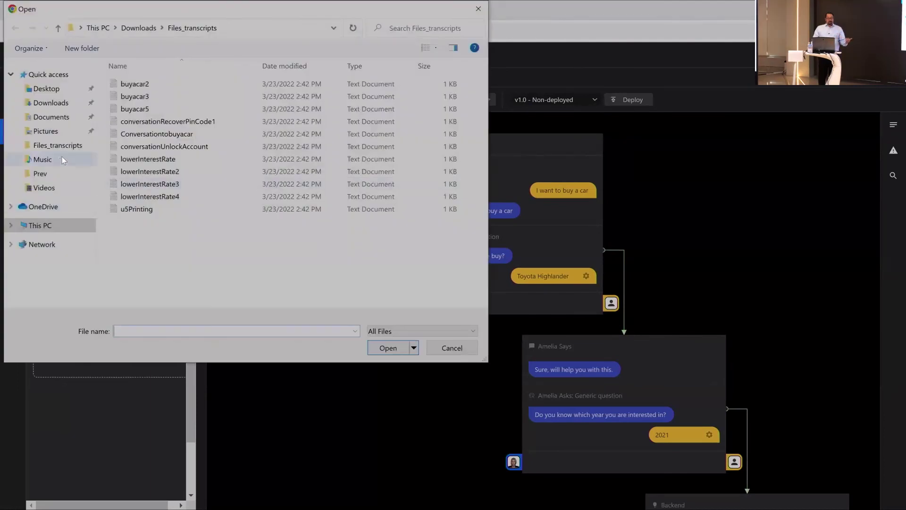
{"action": "left_click", "coordinate": [57, 104]}
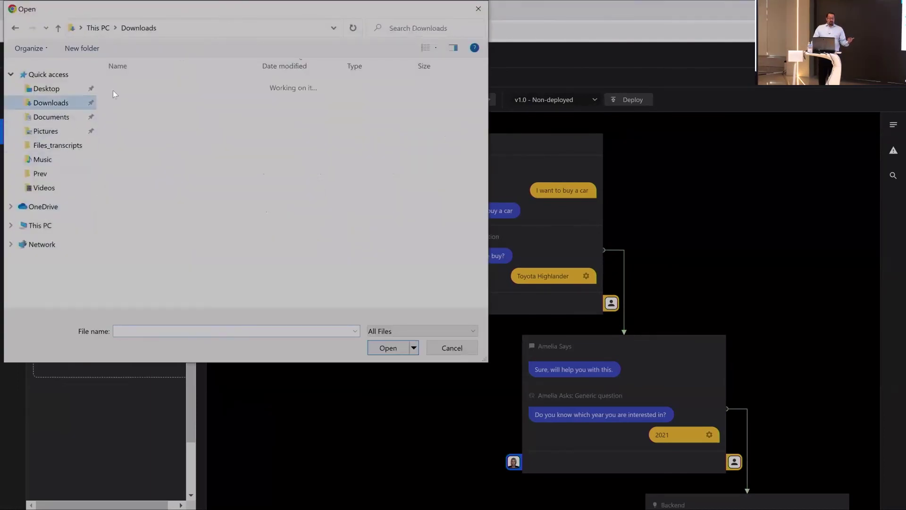
{"action": "left_click", "coordinate": [150, 113]}
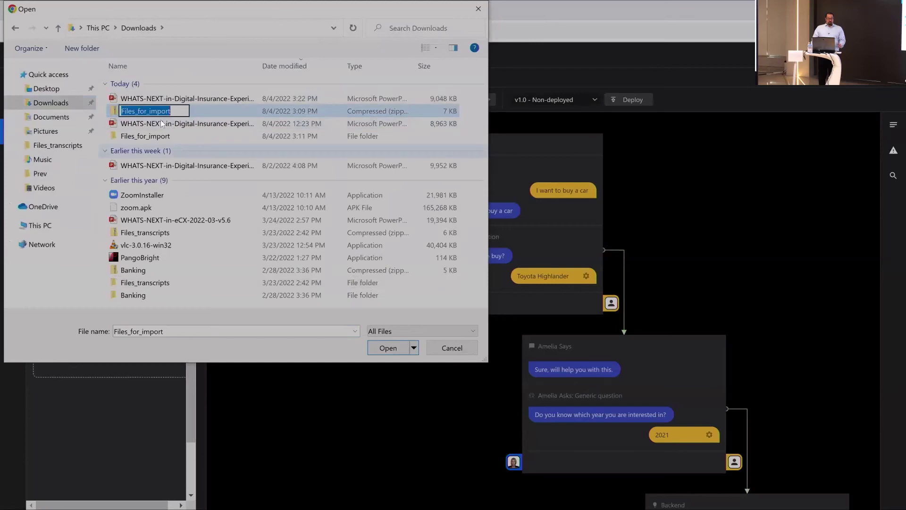
{"action": "double_click", "coordinate": [144, 136]}
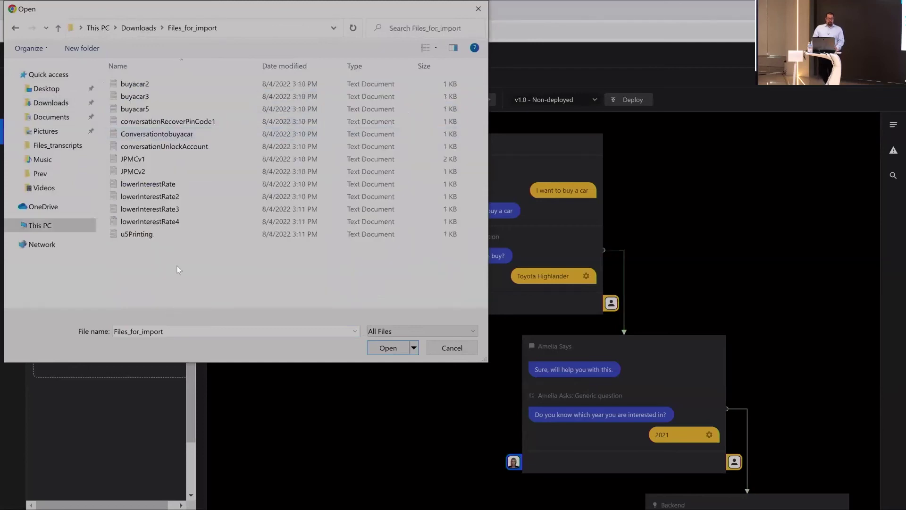
{"action": "left_click", "coordinate": [150, 234]}
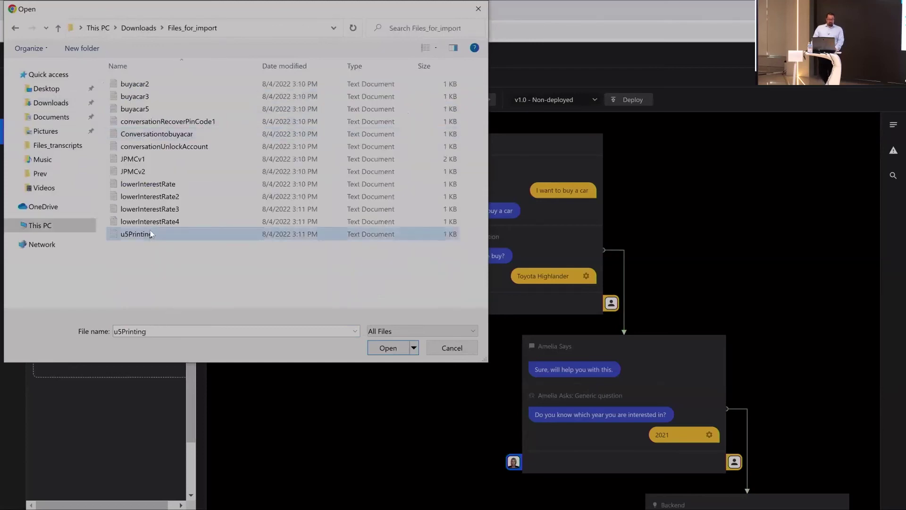
{"action": "left_click", "coordinate": [146, 87], "text": "shift"}
{"action": "left_click", "coordinate": [382, 348]}
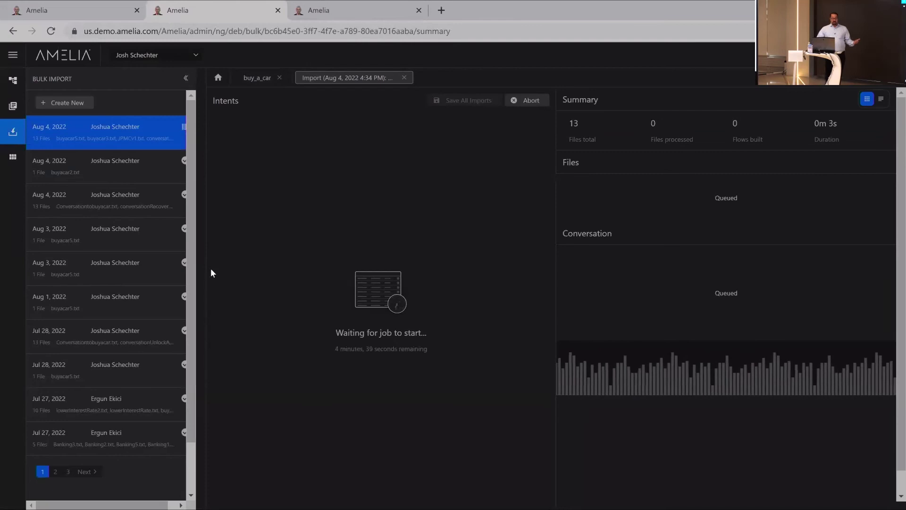
- Open the third Aug 4, 2022 bulk import entry to view its completed summary
{"action": "left_click", "coordinate": [105, 211]}
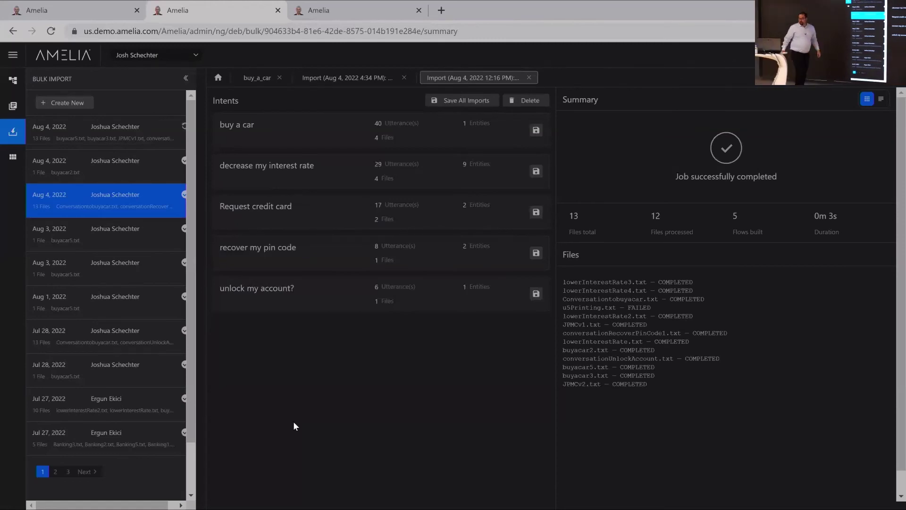
- Inspect the buy a car intent's four source files, Car entity, utterances and merged flow diagram
{"action": "left_click", "coordinate": [340, 128]}
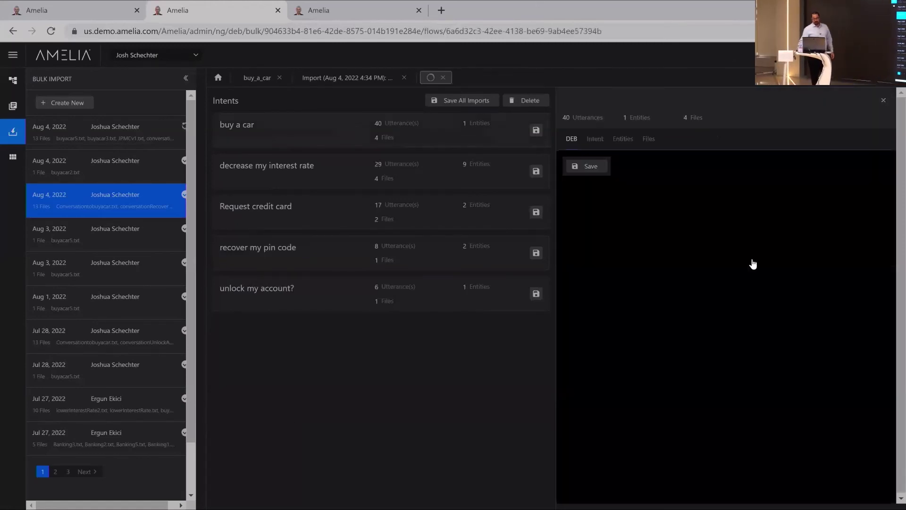
{"action": "left_click", "coordinate": [648, 138]}
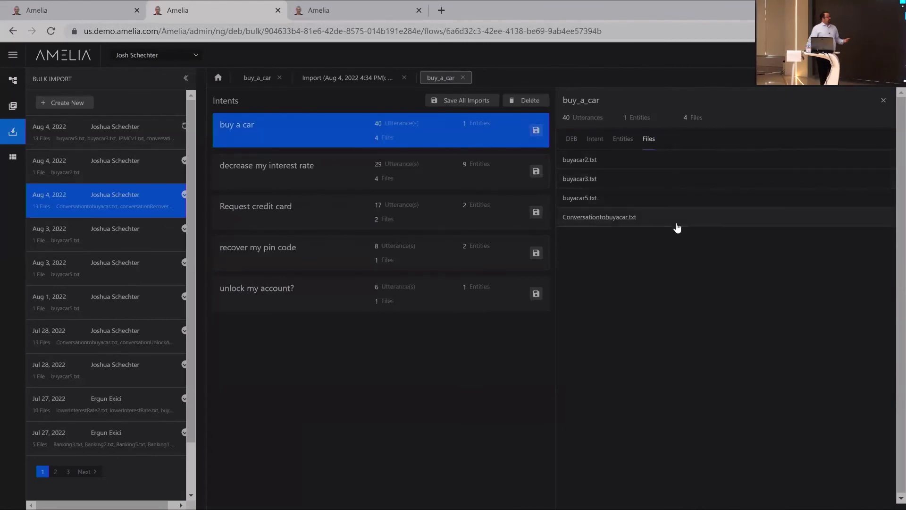
{"action": "left_click", "coordinate": [625, 140]}
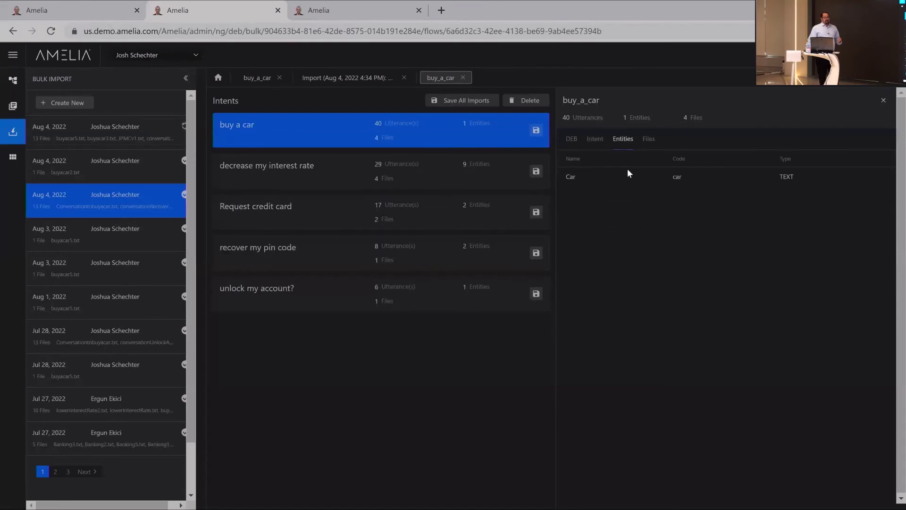
{"action": "left_click", "coordinate": [598, 140]}
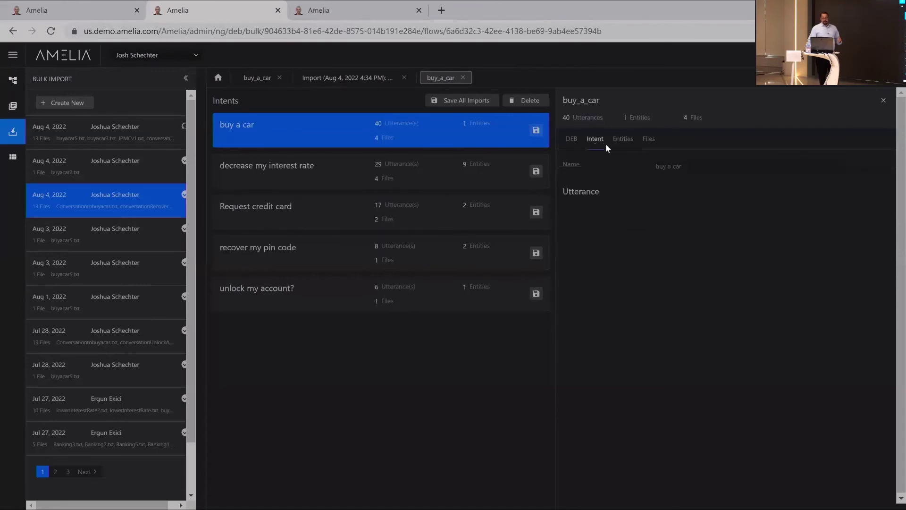
{"action": "left_click", "coordinate": [571, 141]}
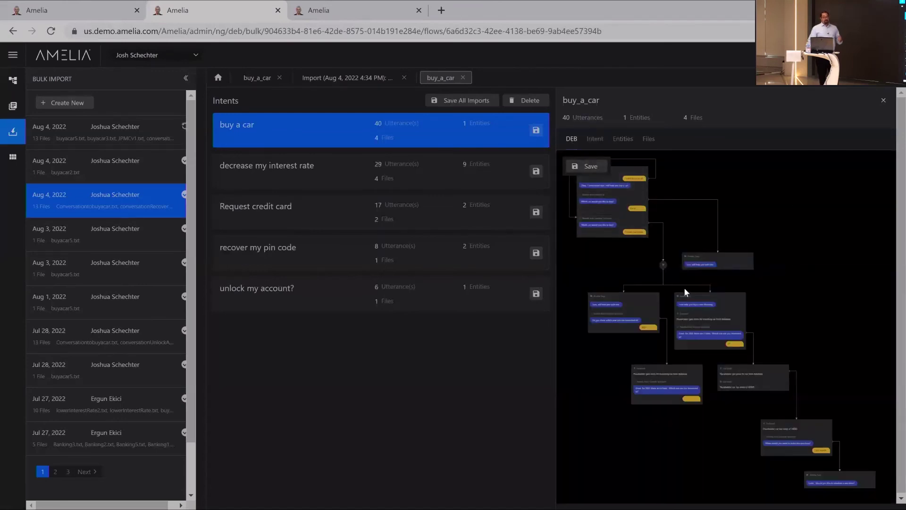
- Check decrease my interest rate's four lowerInterestRate files, nine entities and two utterances
{"action": "left_click", "coordinate": [307, 176]}
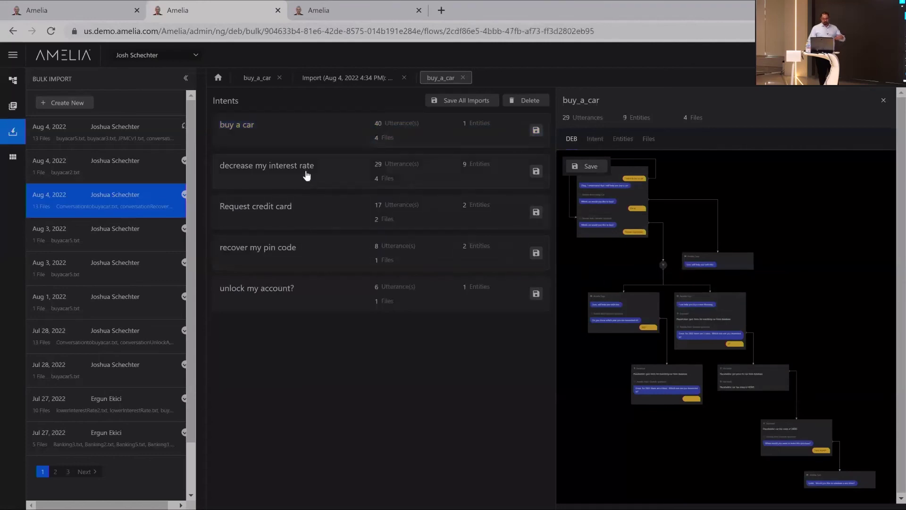
{"action": "left_click", "coordinate": [648, 139]}
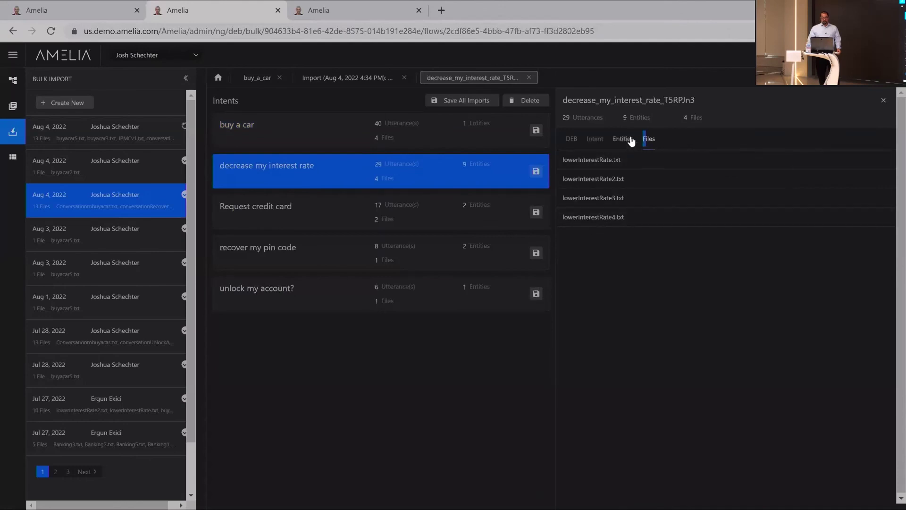
{"action": "left_click", "coordinate": [625, 140]}
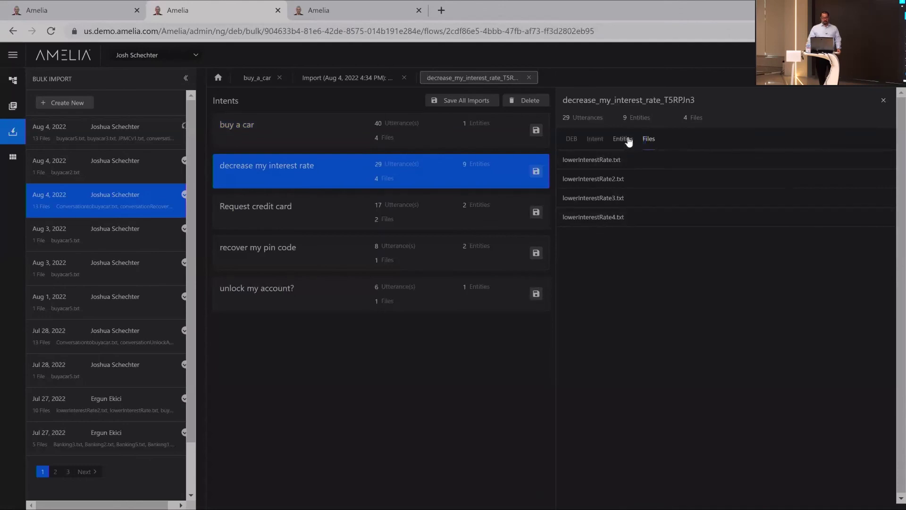
{"action": "left_click", "coordinate": [594, 140]}
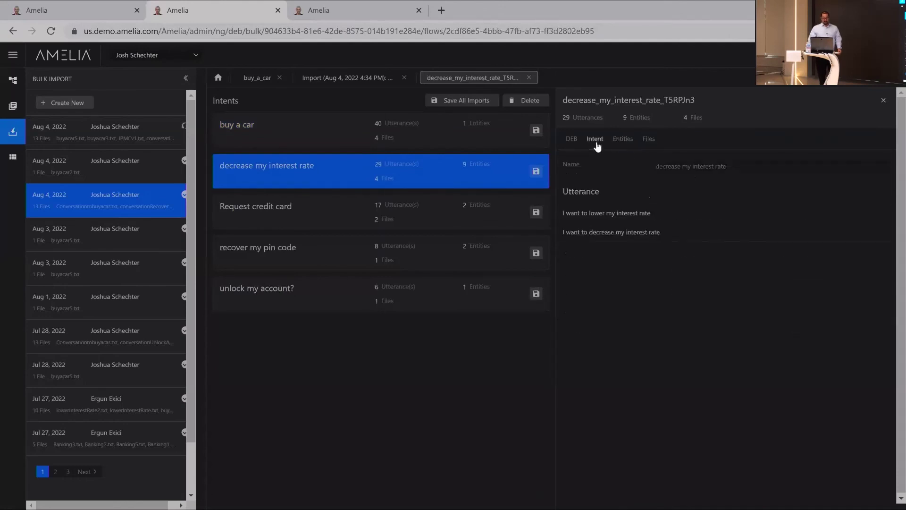
{"action": "left_click", "coordinate": [571, 139]}
- Zoom in and out on the interest-rate flow diagram to inspect it
{"action": "scroll", "coordinate": [663, 222], "scroll_direction": "up", "scroll_amount": 5}
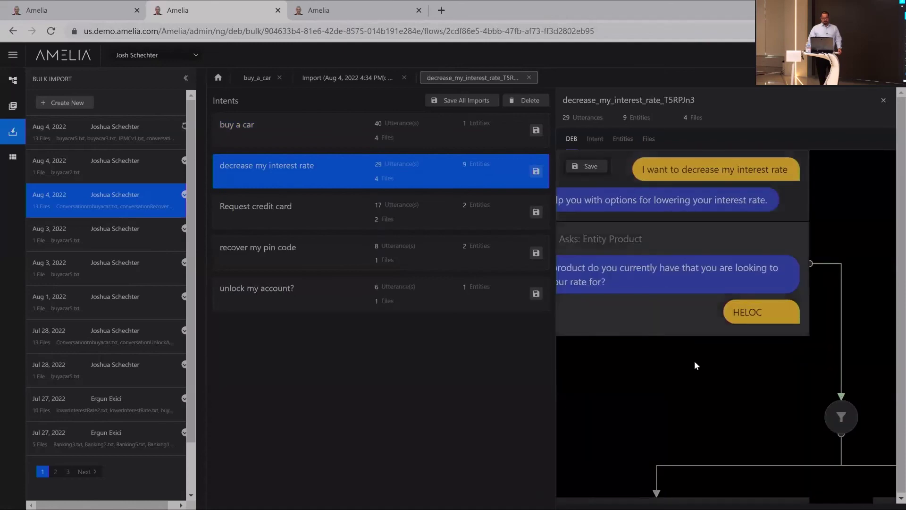
{"action": "scroll", "coordinate": [693, 366], "scroll_direction": "up", "scroll_amount": 1}
{"action": "scroll", "coordinate": [754, 416], "scroll_direction": "down", "scroll_amount": 2}
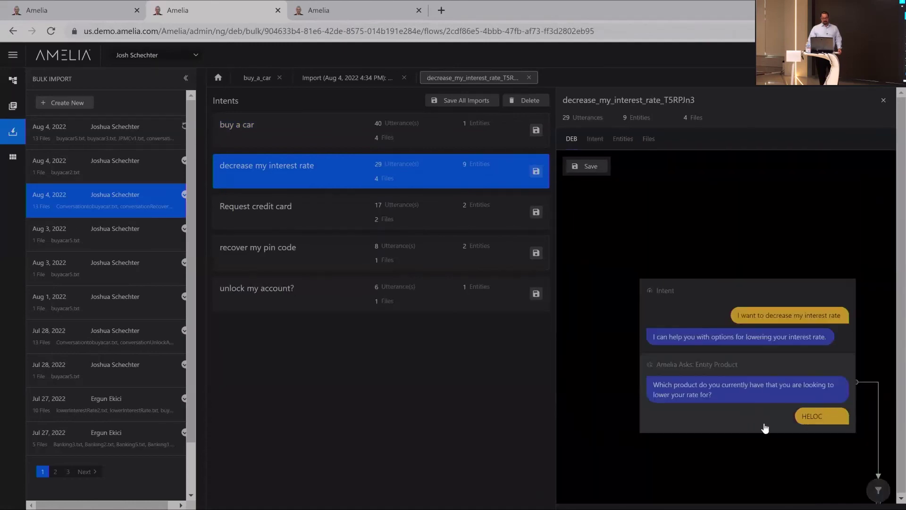
{"action": "scroll", "coordinate": [748, 383], "scroll_direction": "down", "scroll_amount": 1}
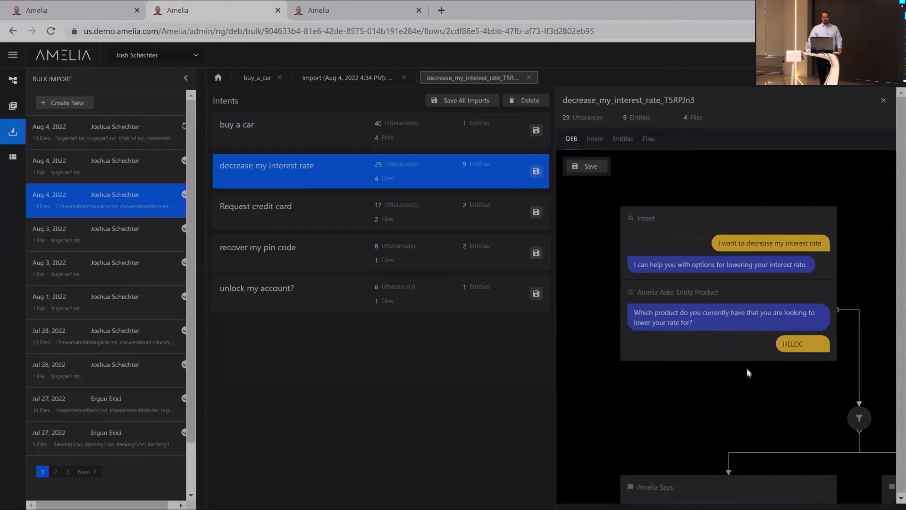
{"action": "scroll", "coordinate": [746, 372], "scroll_direction": "down", "scroll_amount": 2}
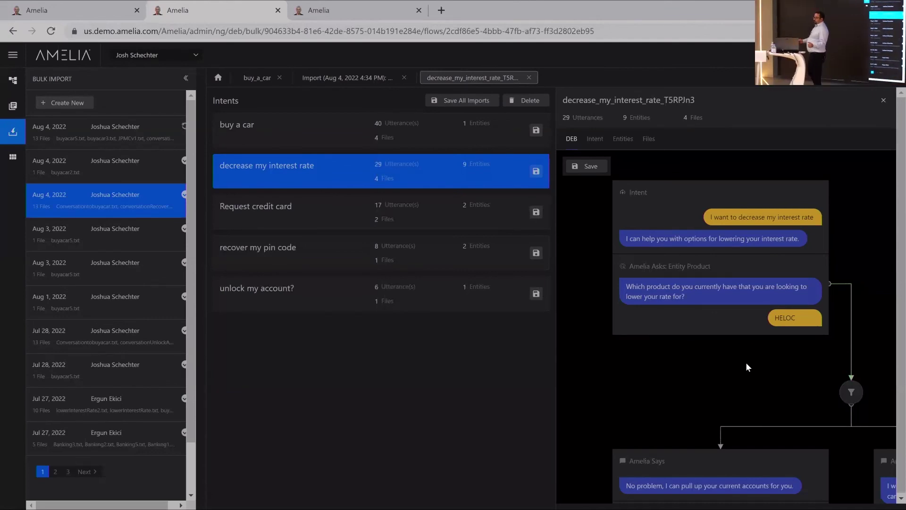
- Pan down the interest-rate flow to the account lookup and refinance nodes, then save the intent
{"action": "scroll", "coordinate": [796, 351], "scroll_direction": "down", "scroll_amount": 2}
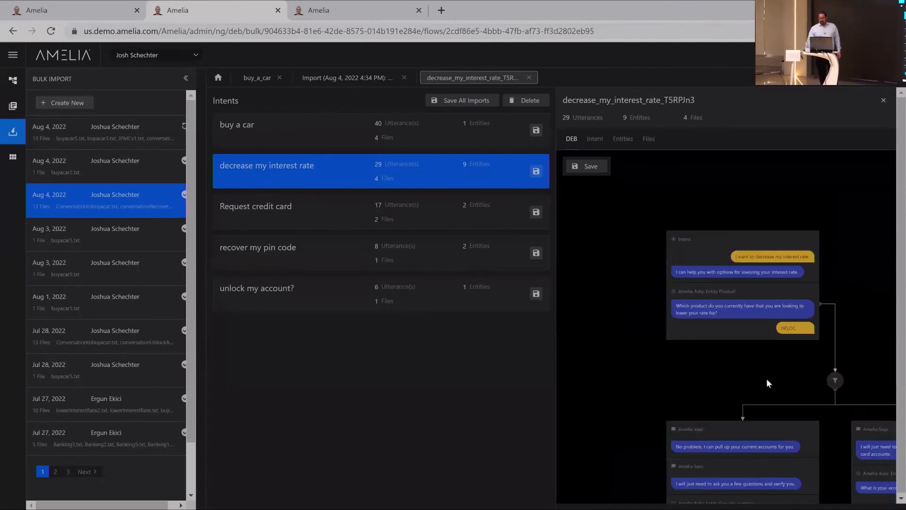
{"action": "left_click_drag", "start_coordinate": [766, 379], "coordinate": [670, 189]}
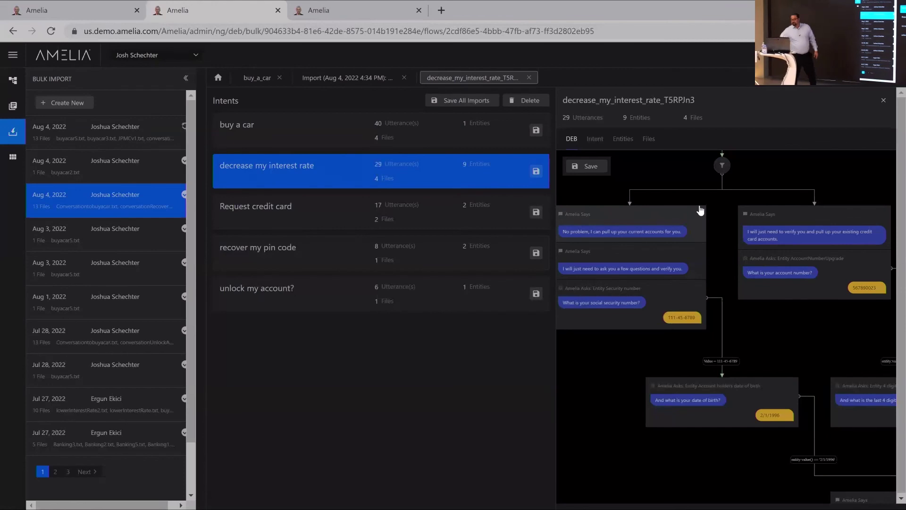
{"action": "scroll", "coordinate": [730, 245], "scroll_direction": "down", "scroll_amount": 3}
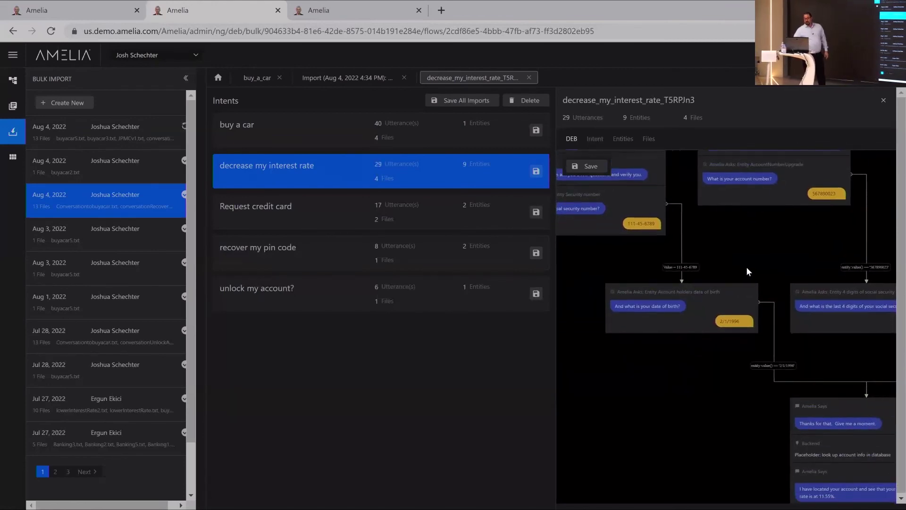
{"action": "left_click_drag", "start_coordinate": [746, 267], "coordinate": [660, 188]}
{"action": "left_click_drag", "start_coordinate": [624, 305], "coordinate": [600, 274]}
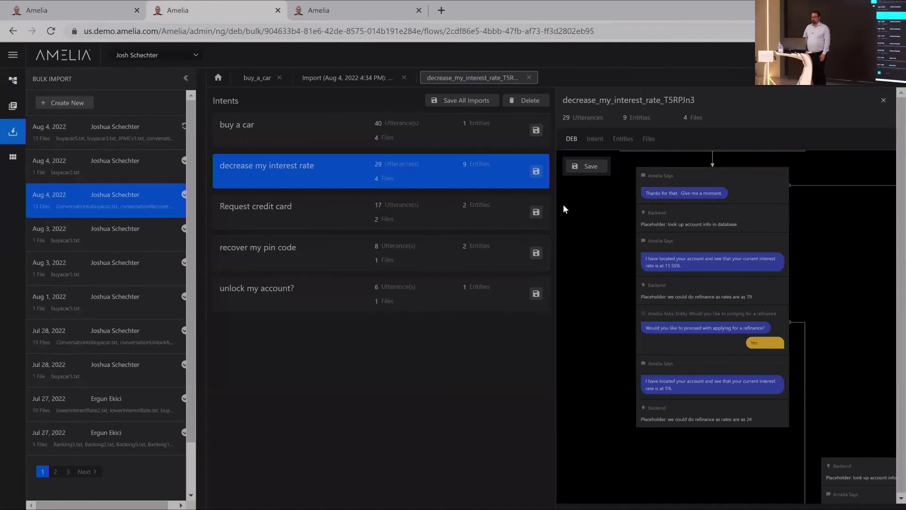
{"action": "left_click", "coordinate": [534, 170]}
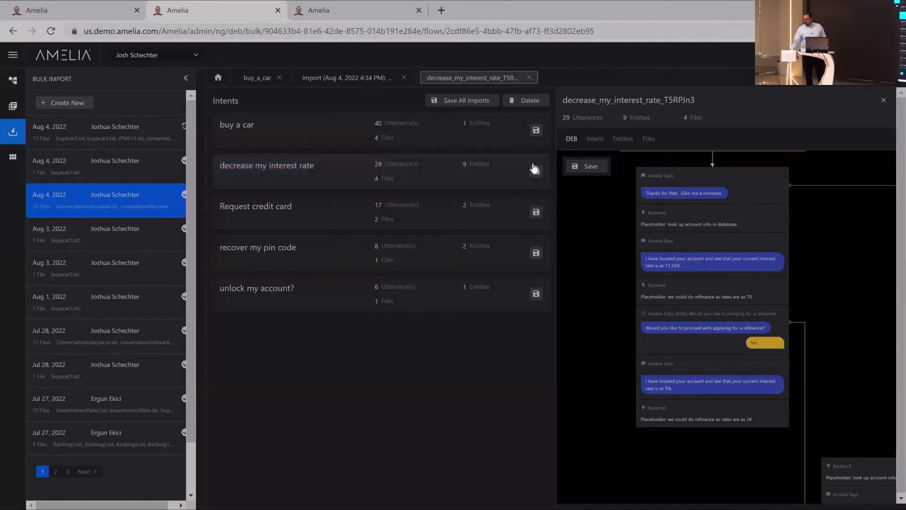